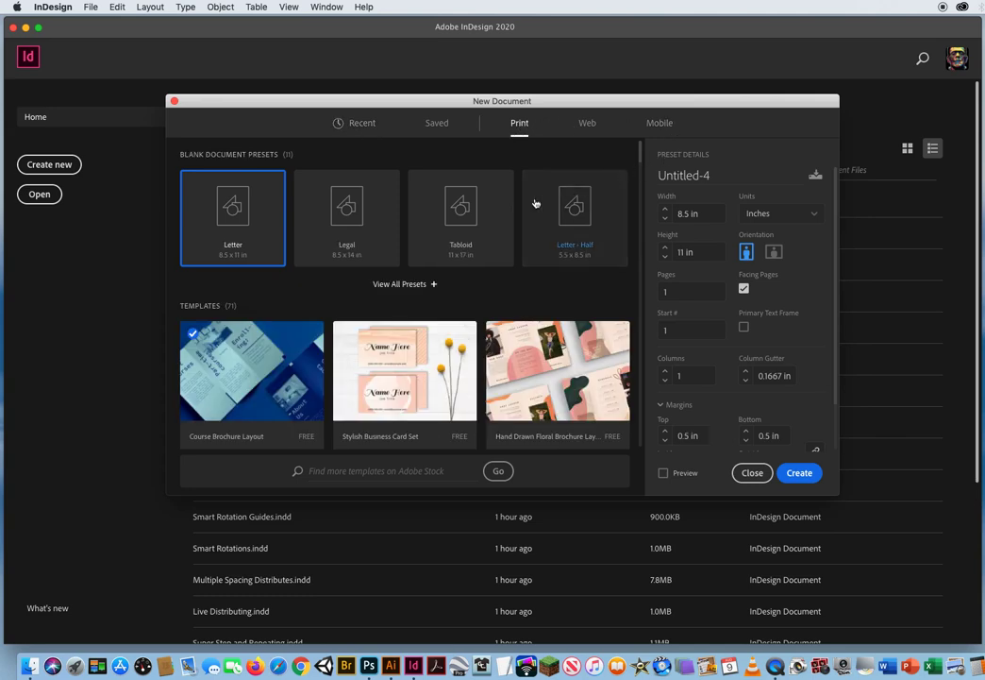
Step: Create a new single-page Tabloid print document in landscape orientation, 17 × 11 in, with all margins set to 0 in
click(464, 230)
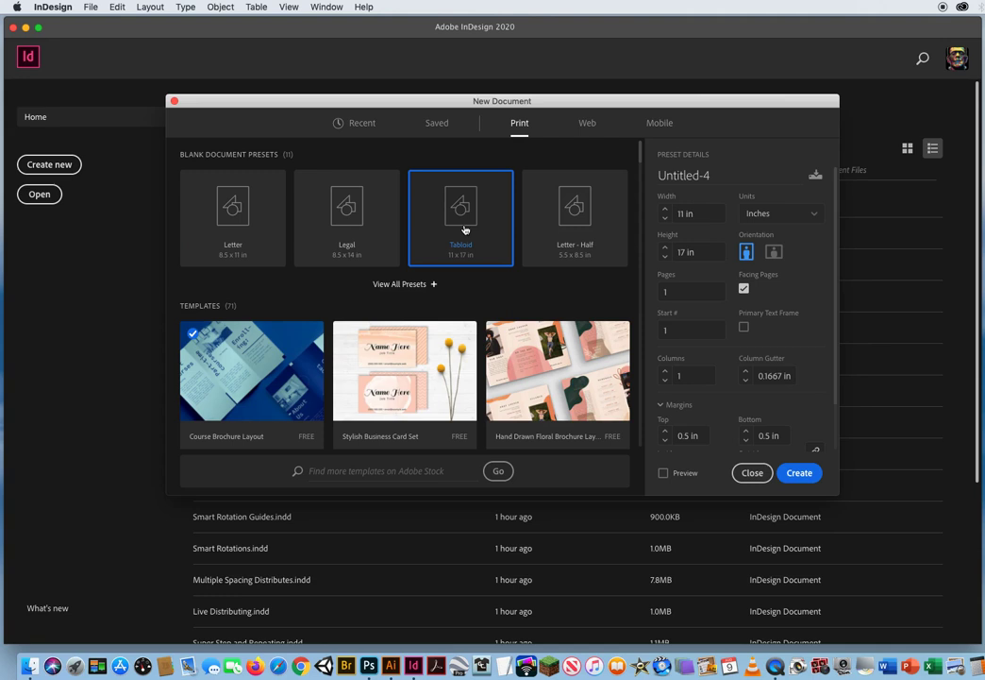
click(774, 252)
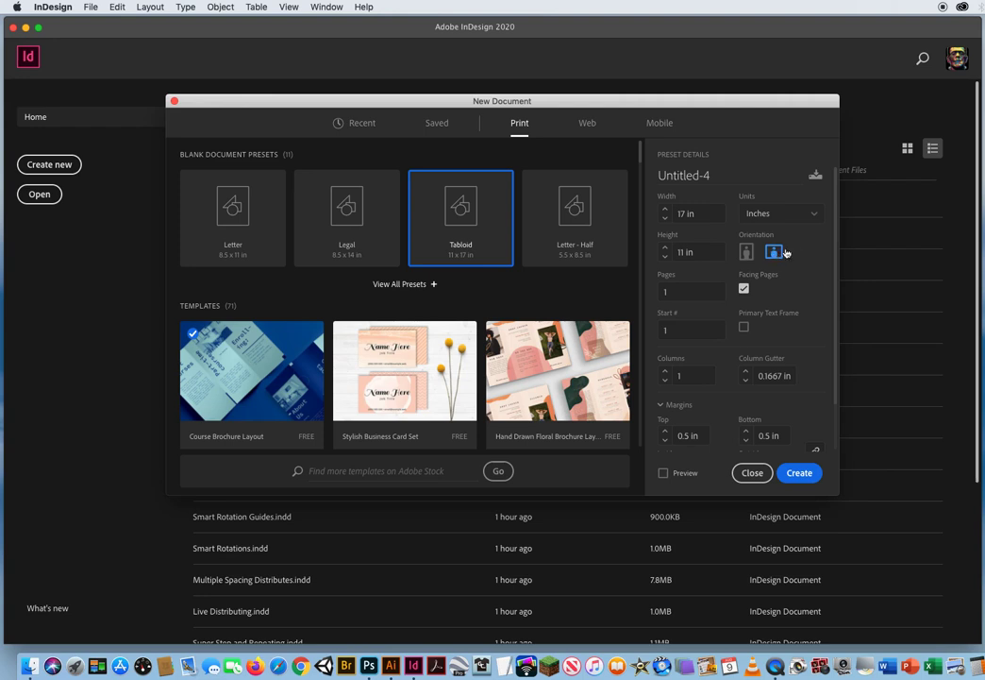
click(689, 291)
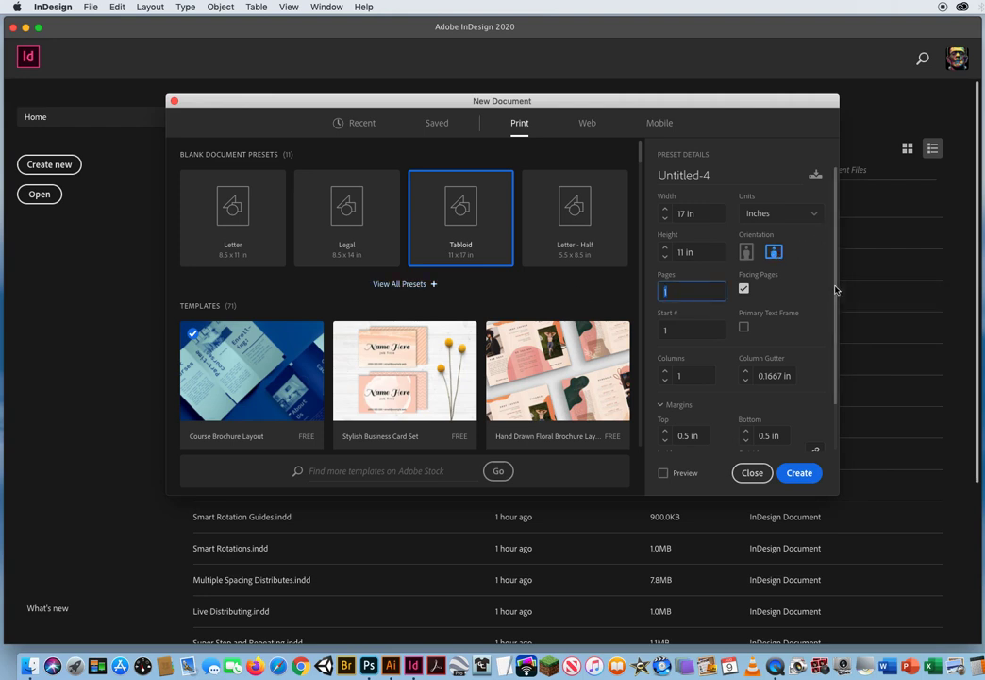
scroll(684, 396, down, 3)
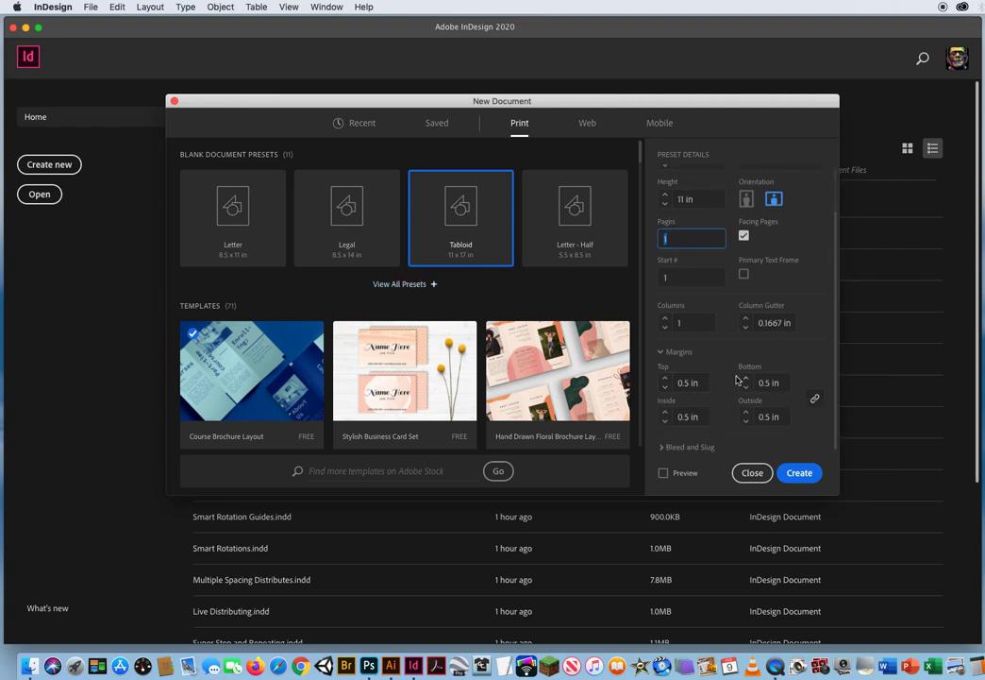
drag(704, 385, 649, 390)
click(666, 388)
click(666, 388)
click(665, 388)
click(666, 388)
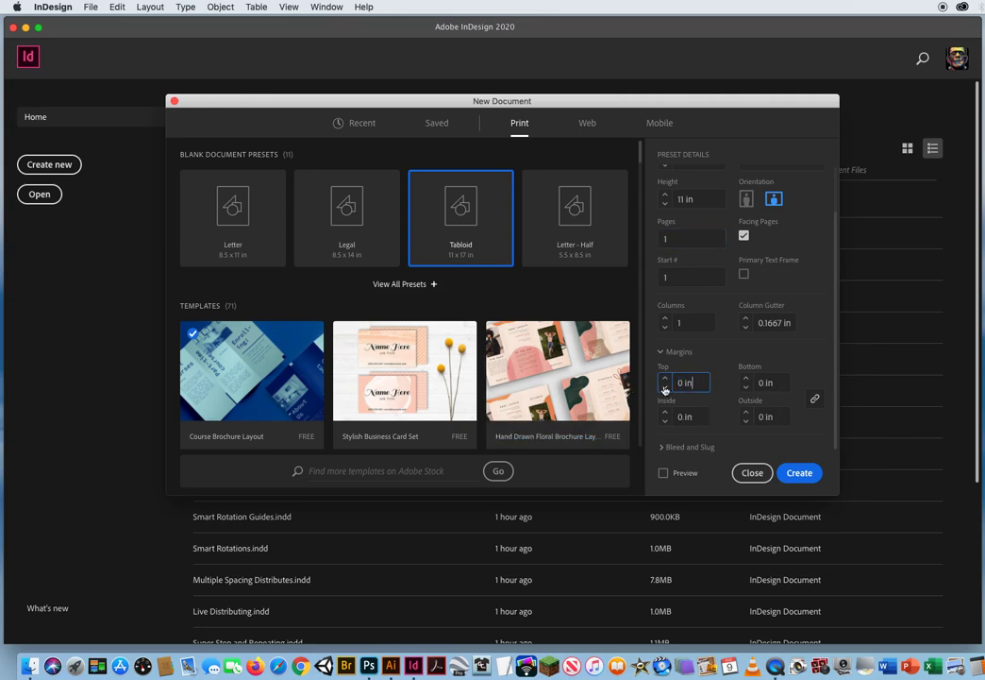
click(799, 472)
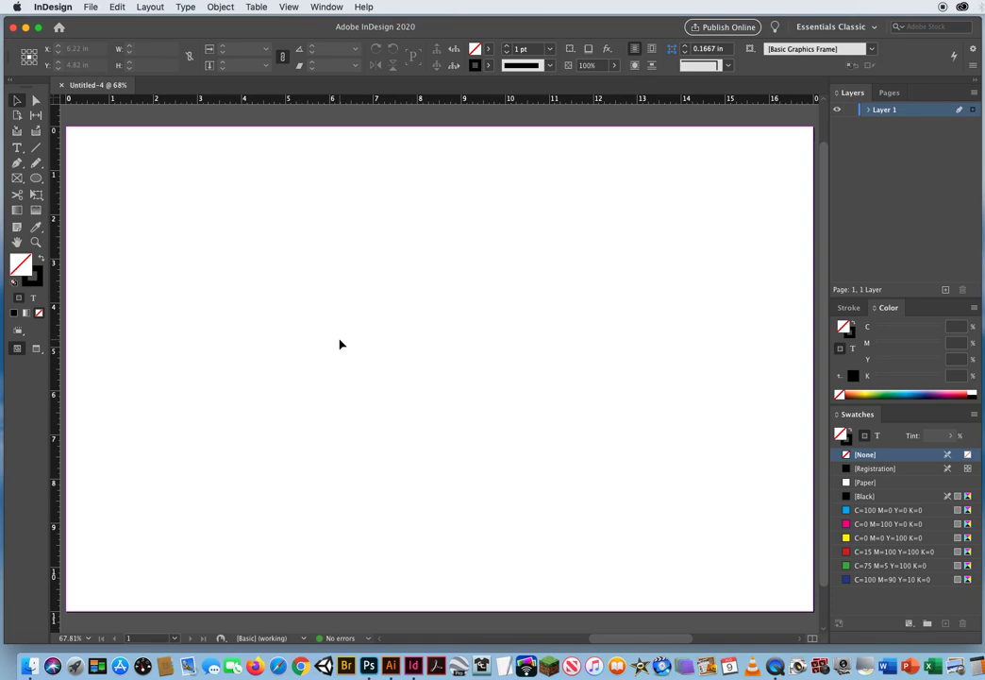
Step: Load IMG_1141.JPG, IMG_1142.JPG and IMG_1144.JPG from the 9 Direct Frame Highlights folder for placing
key(super+d)
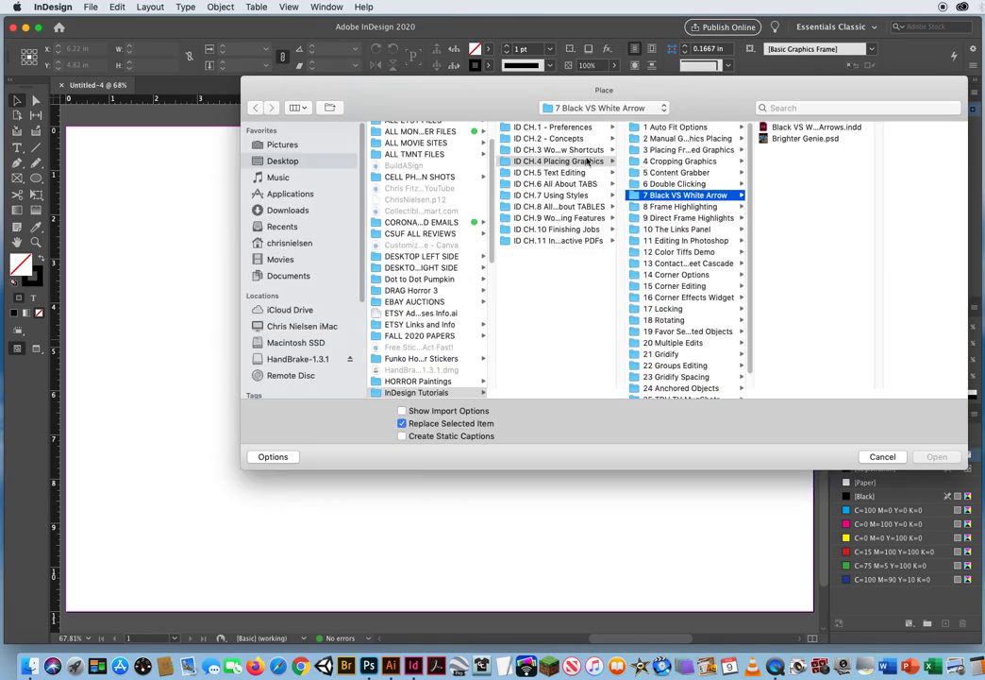
click(666, 207)
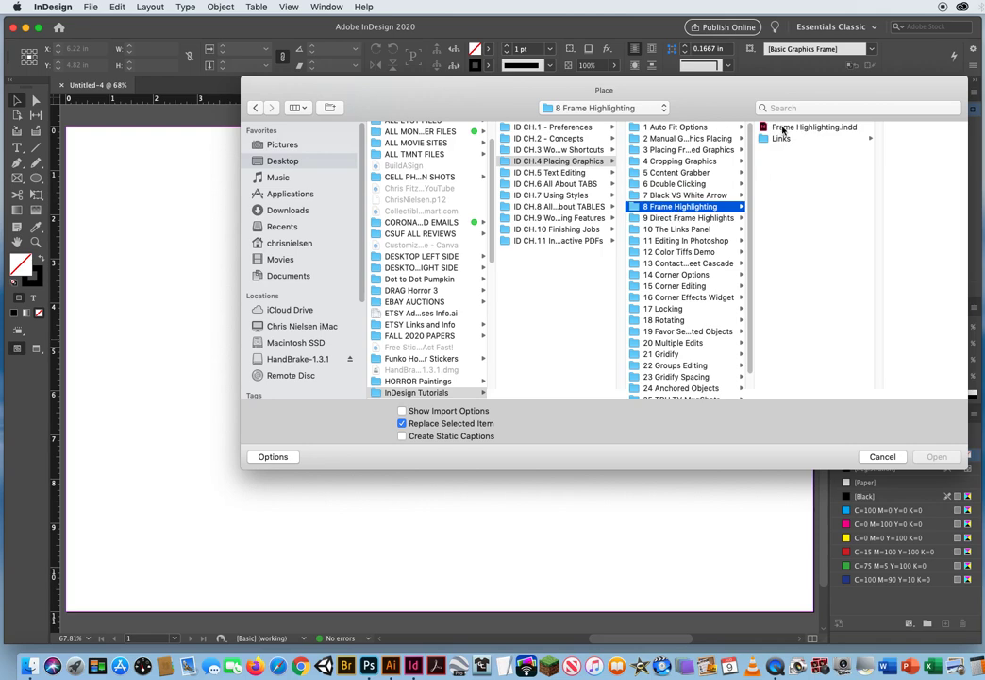
click(783, 130)
click(734, 142)
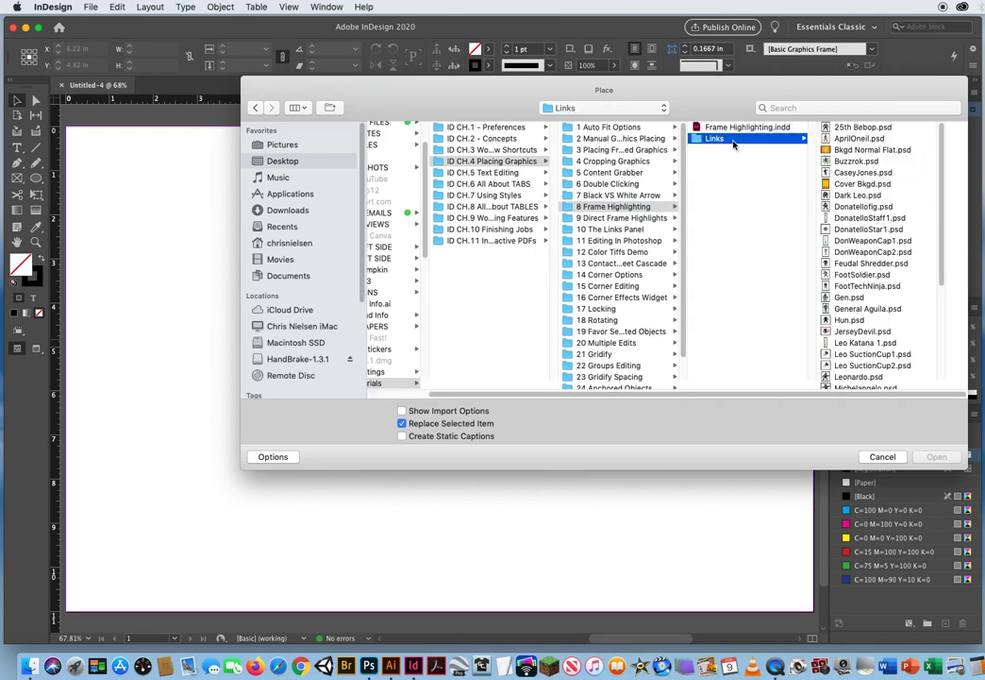
click(604, 218)
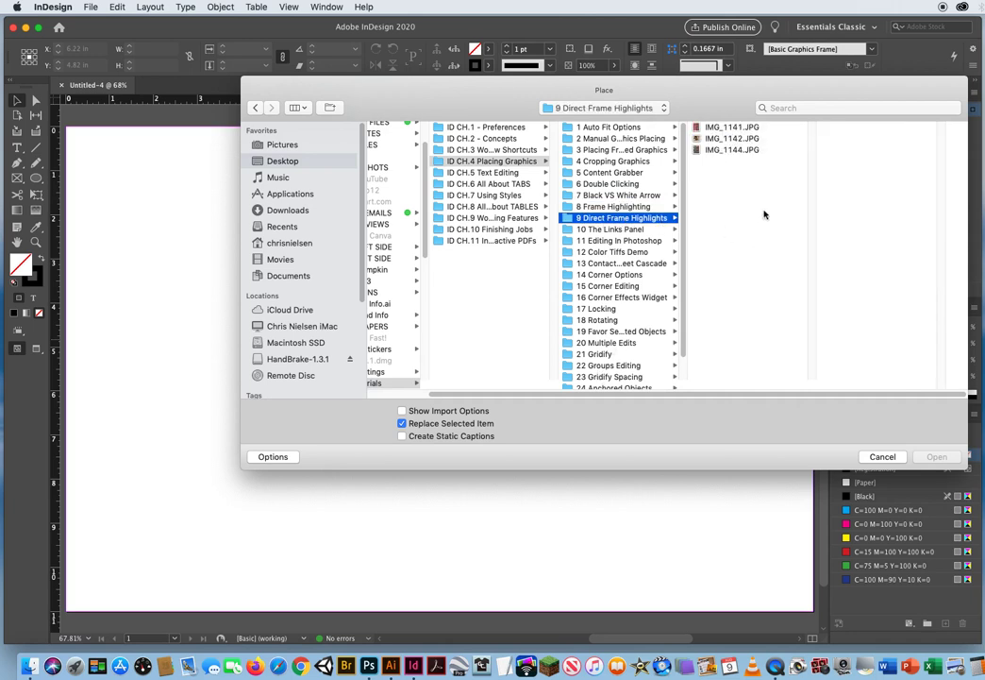
drag(787, 132, 721, 166)
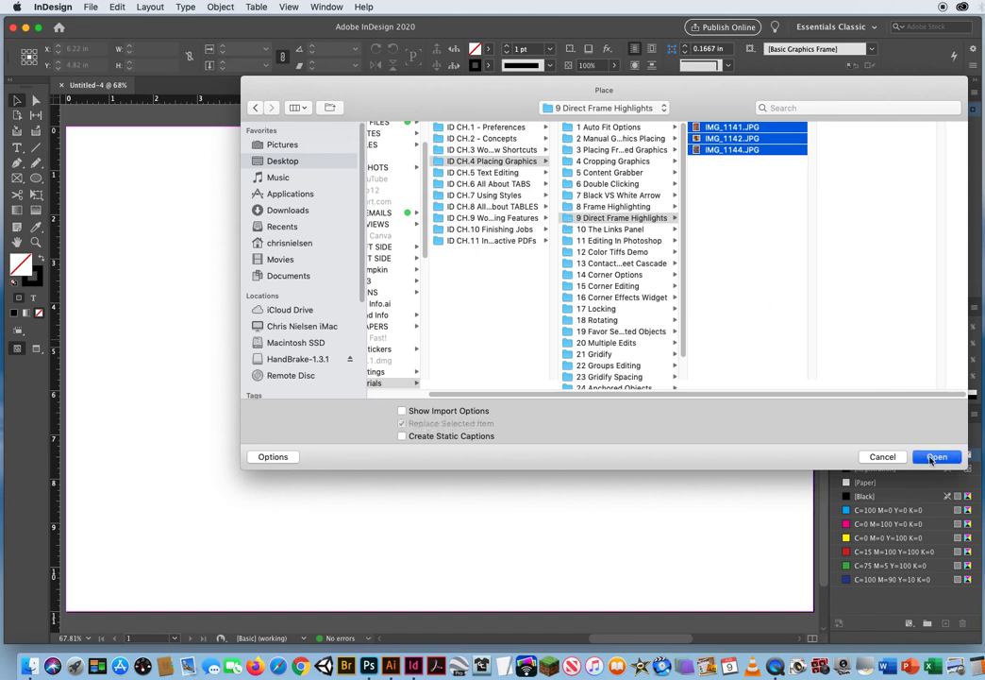
key(Return)
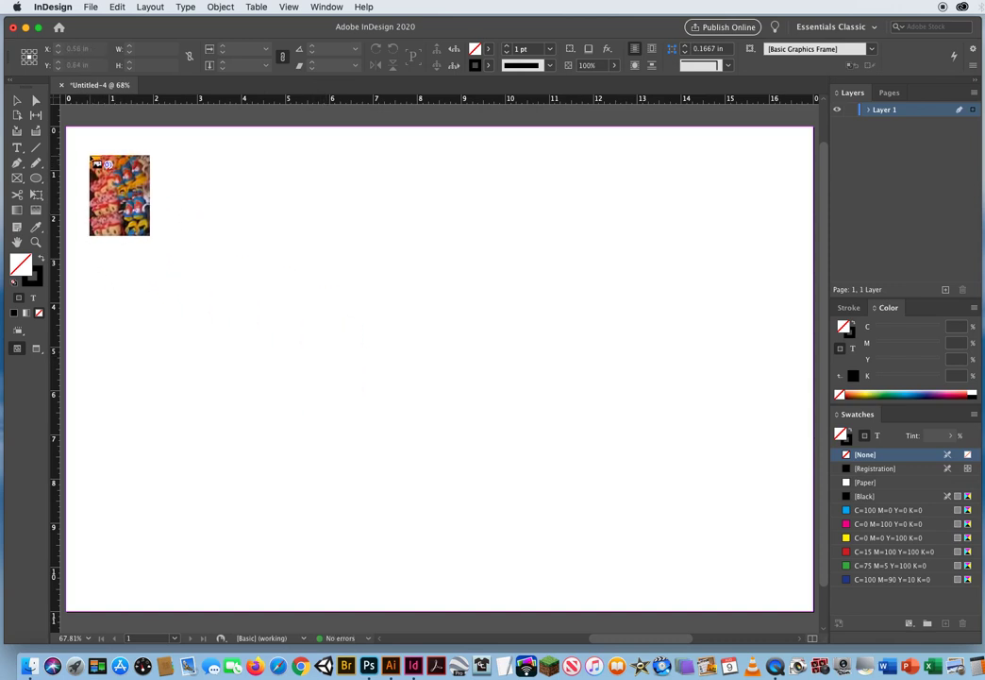
Step: Place the three loaded photos across the page, the third lower beside the right edge at about 4.23 × 5.64 in
drag(91, 155, 266, 430)
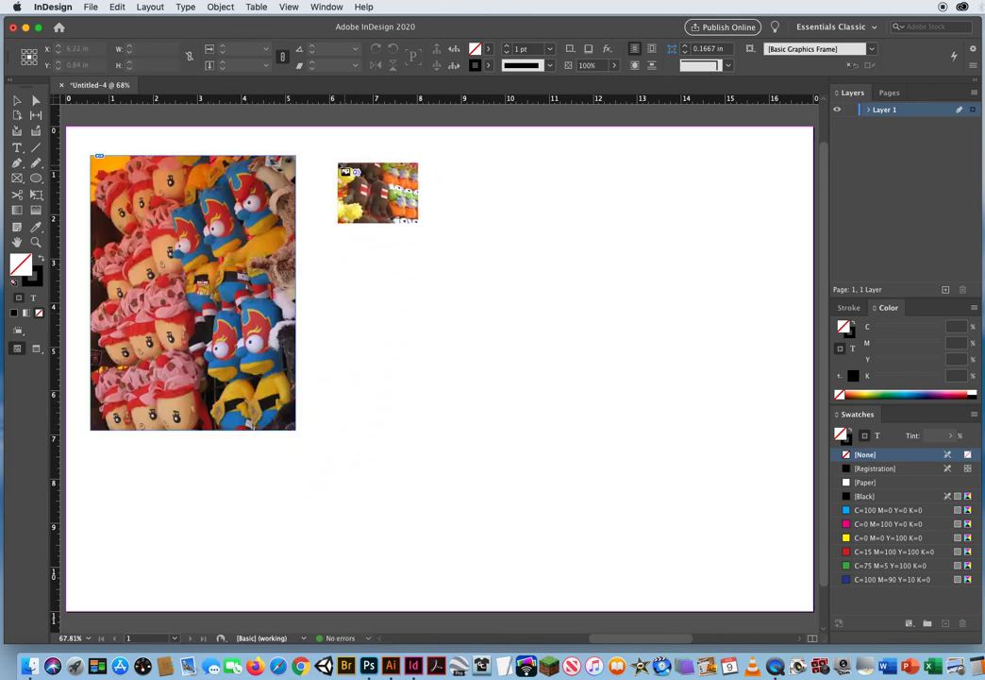
drag(326, 155, 597, 231)
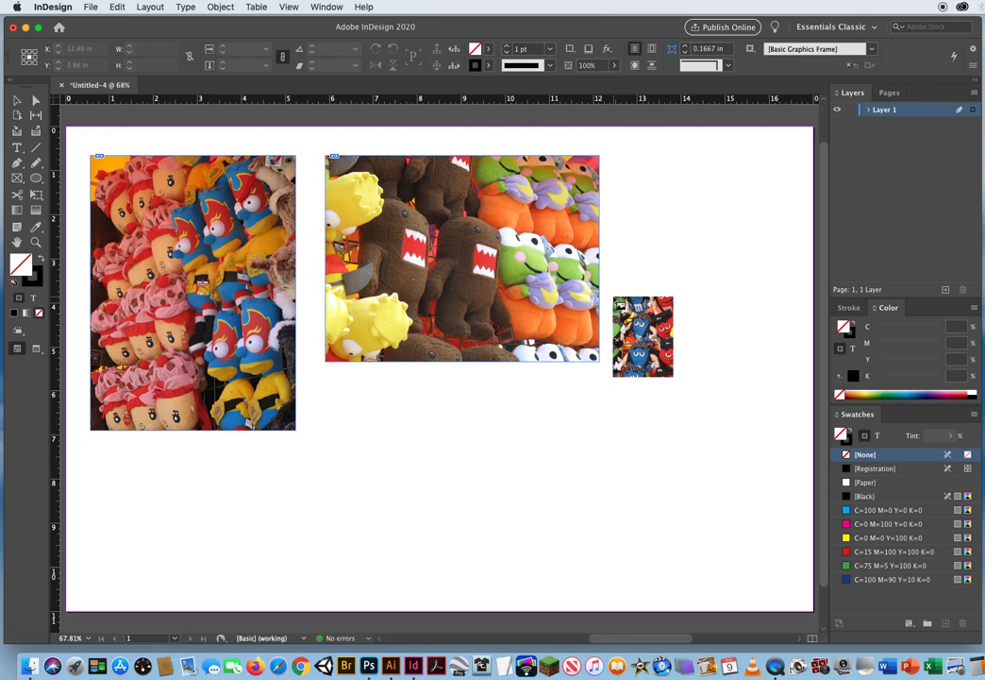
drag(614, 299, 761, 543)
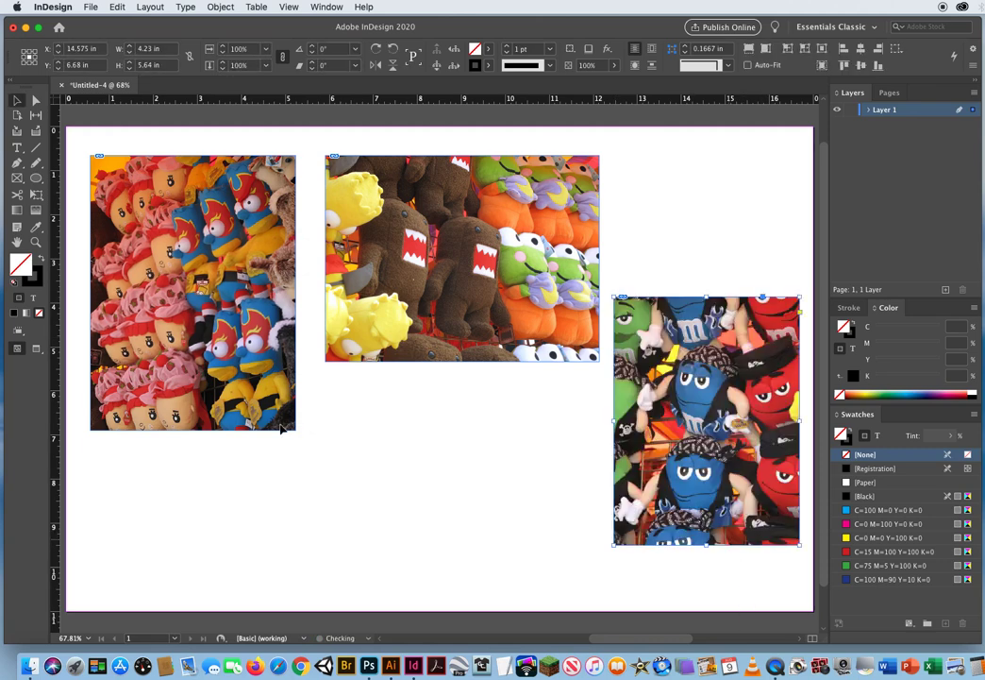
click(346, 445)
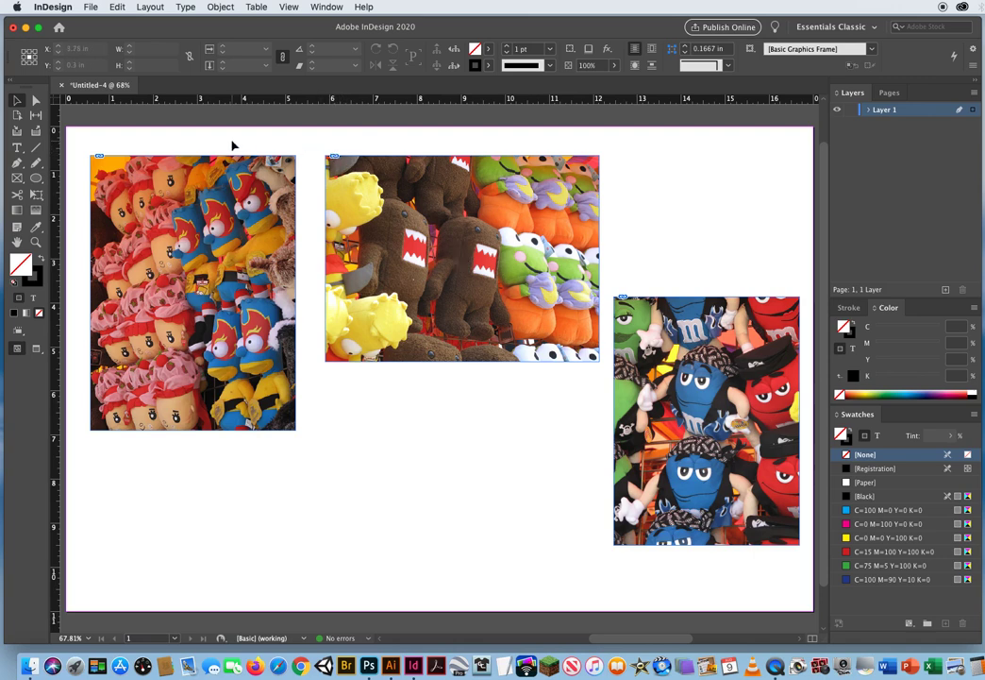
Step: Switch the page to Preview mode and crop the left photo's frame slightly inward from its lower-right corner
key(w)
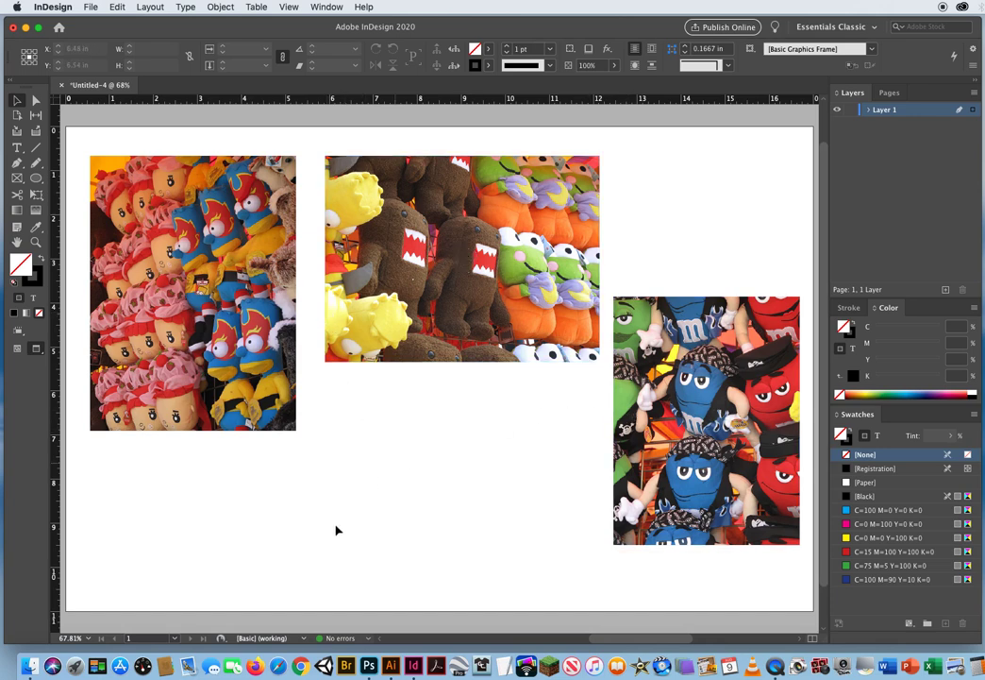
click(36, 100)
key(v)
mouse_move(297, 431)
mouse_down()
mouse_move(208, 316)
mouse_move(291, 440)
mouse_move(292, 424)
mouse_up()
click(324, 376)
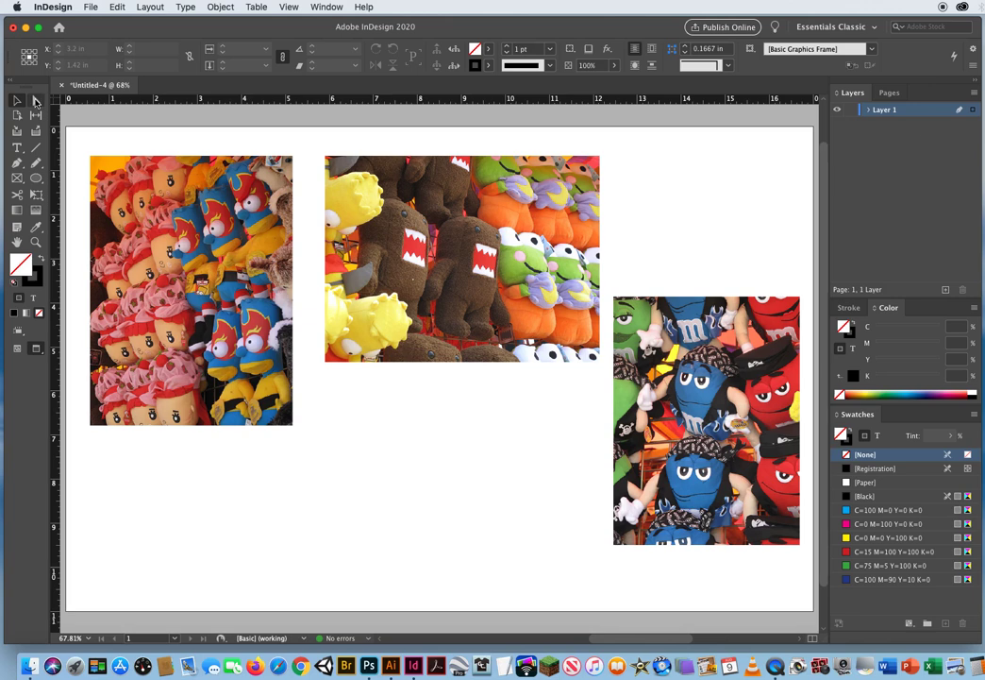
Step: Use Direct Selection to pull the left frame's lower-right anchor point inward to about X 2.42 in, Y 2.76 in
click(36, 101)
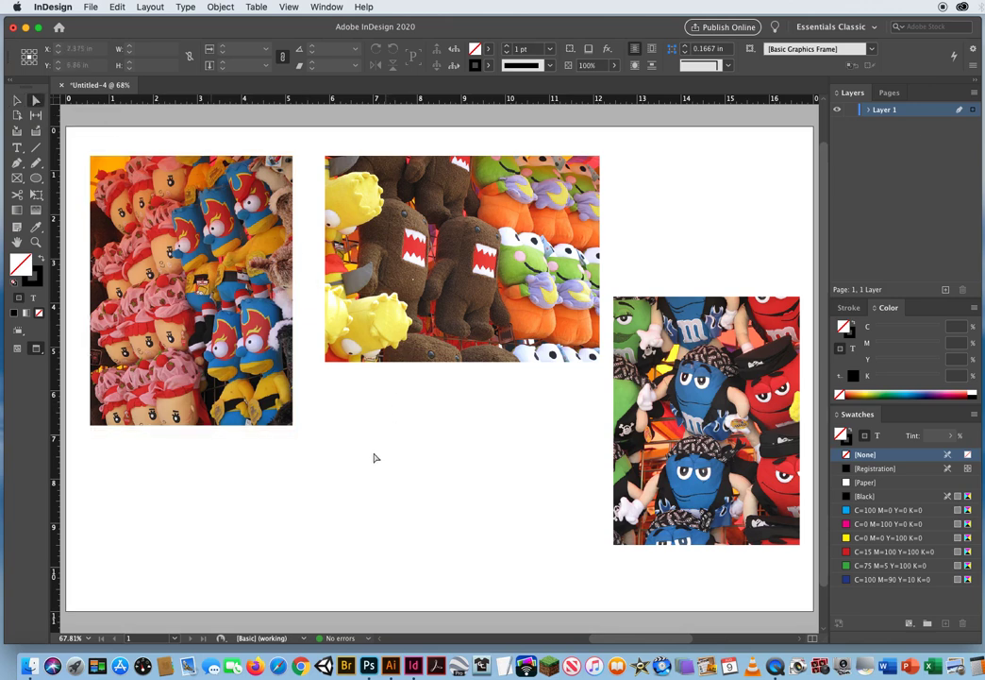
click(294, 428)
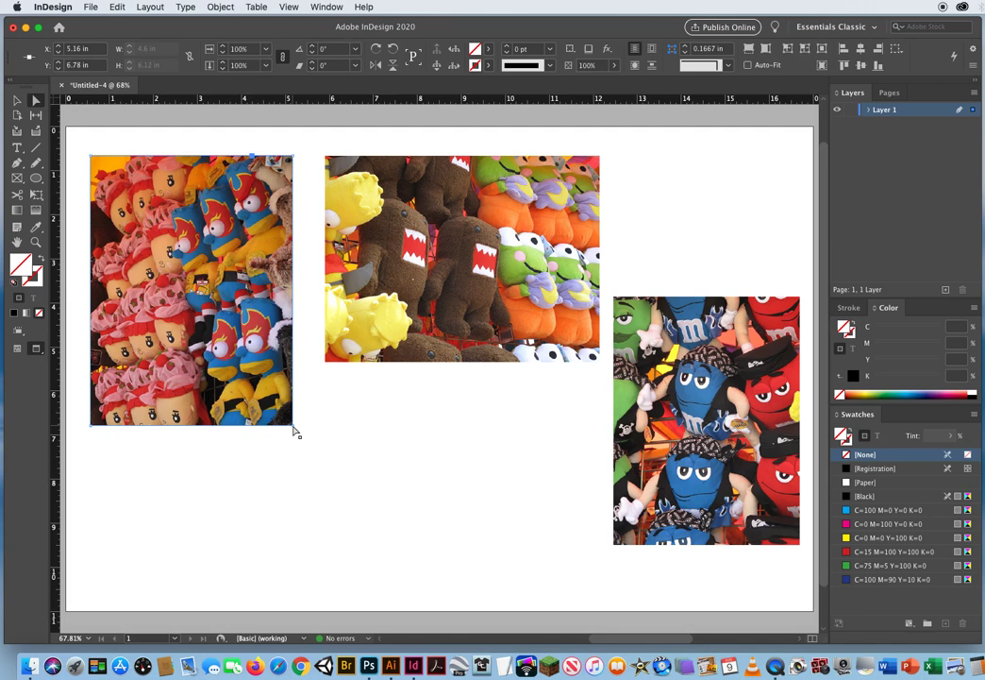
drag(296, 431, 171, 248)
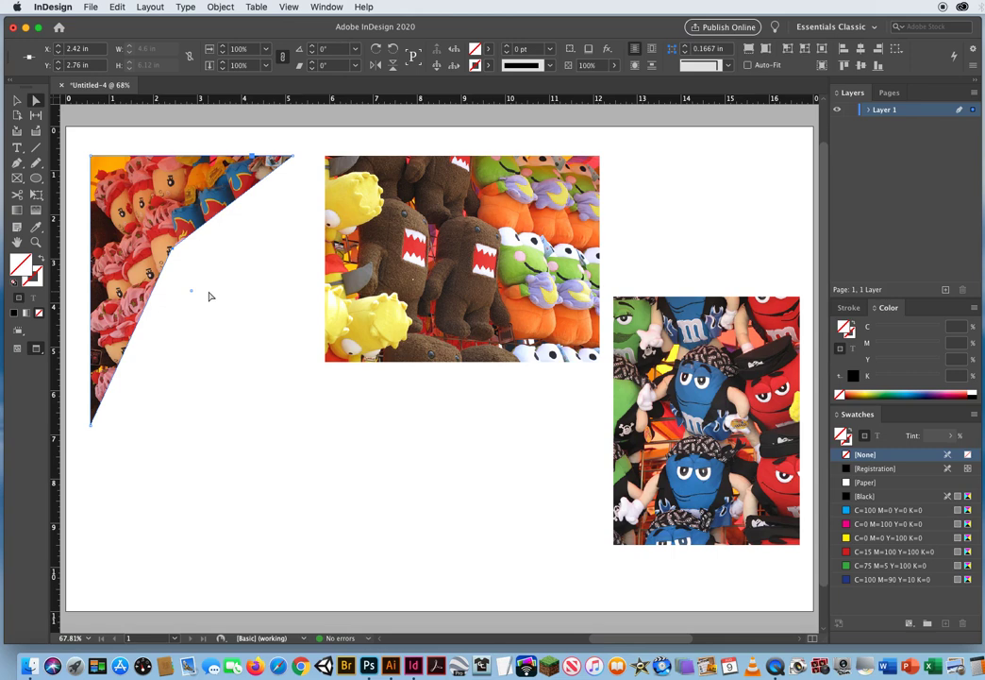
Step: Shift the middle photo's content down and to the left inside its frame, and undo that move
drag(425, 265, 295, 301)
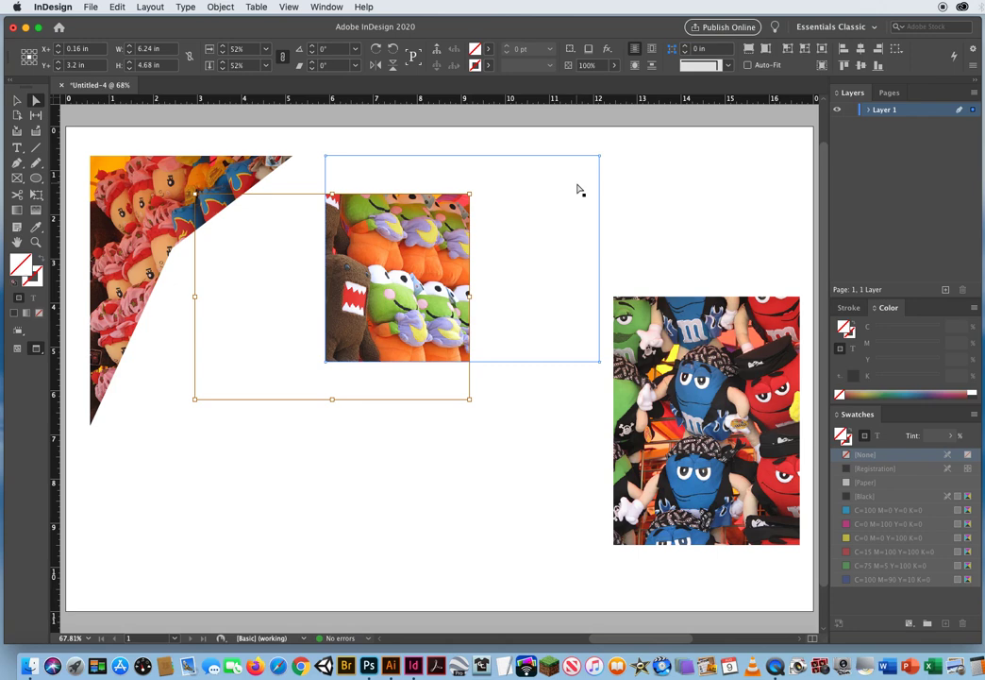
click(116, 7)
click(165, 20)
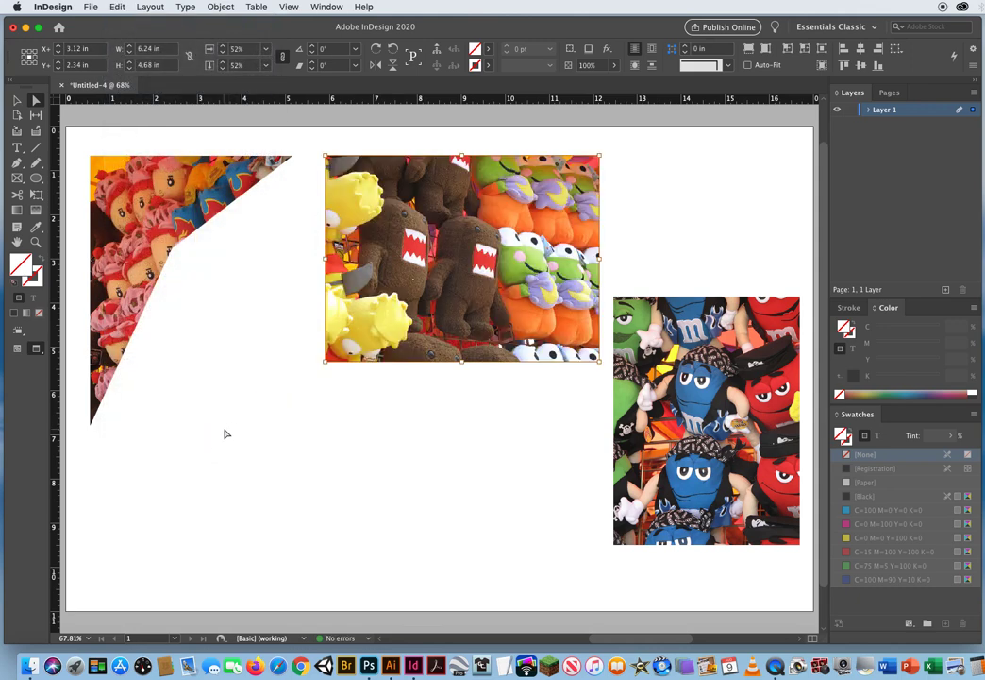
Step: Move the left frame's distorted anchor point back to its lower-right corner at about X 5.22 in, Y 6.78 in
click(191, 278)
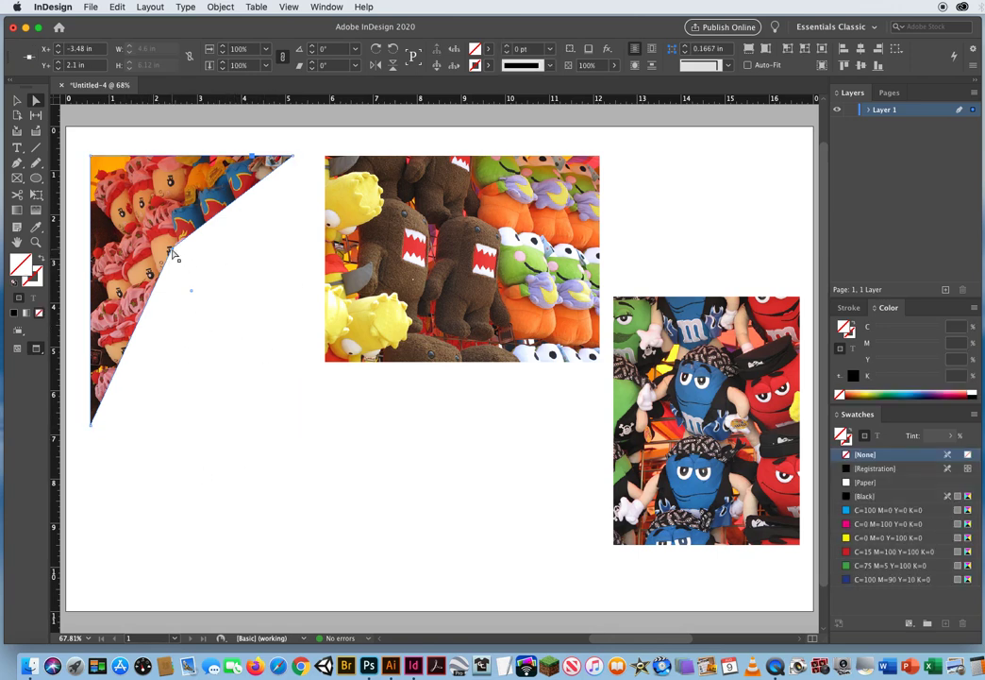
drag(173, 253, 295, 425)
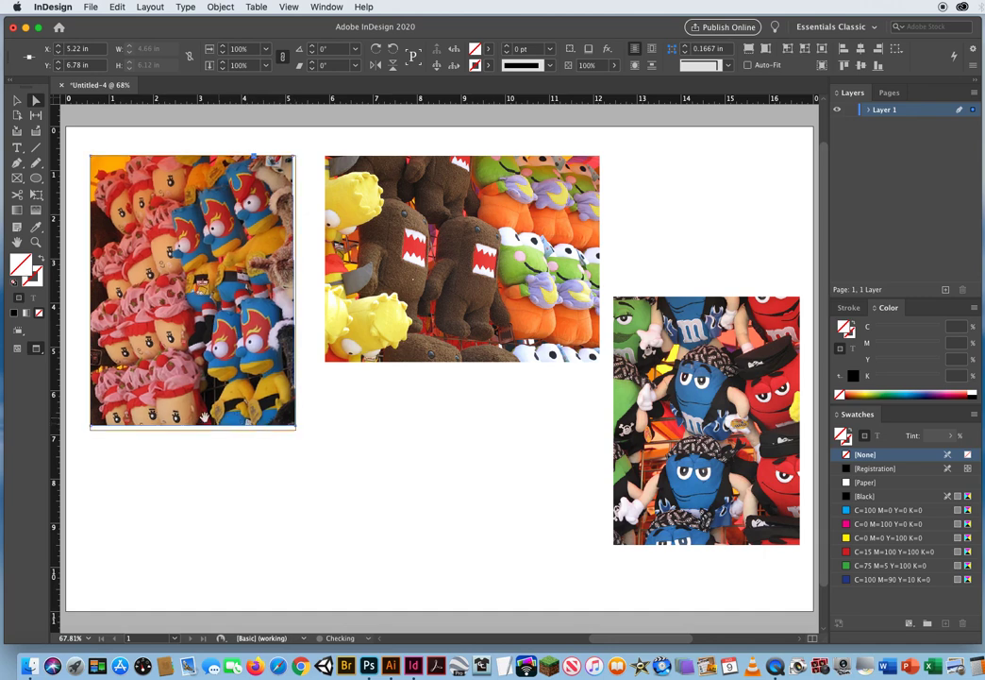
click(374, 454)
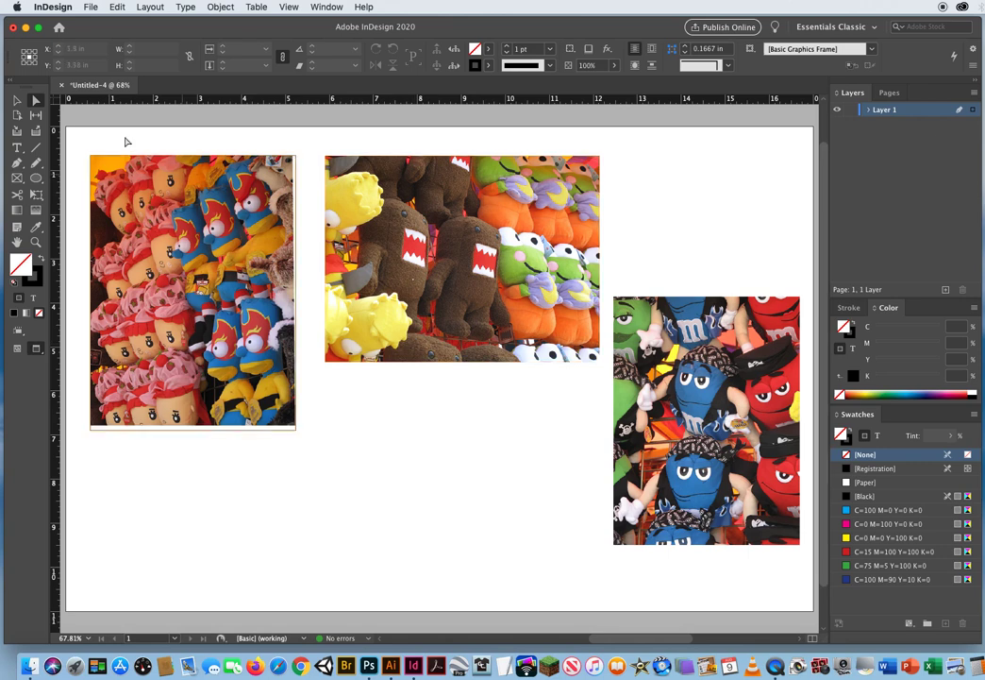
Step: Crop the left photo with the Selection tool by shrinking its frame to about 2.86 × 3.59 in
key(v)
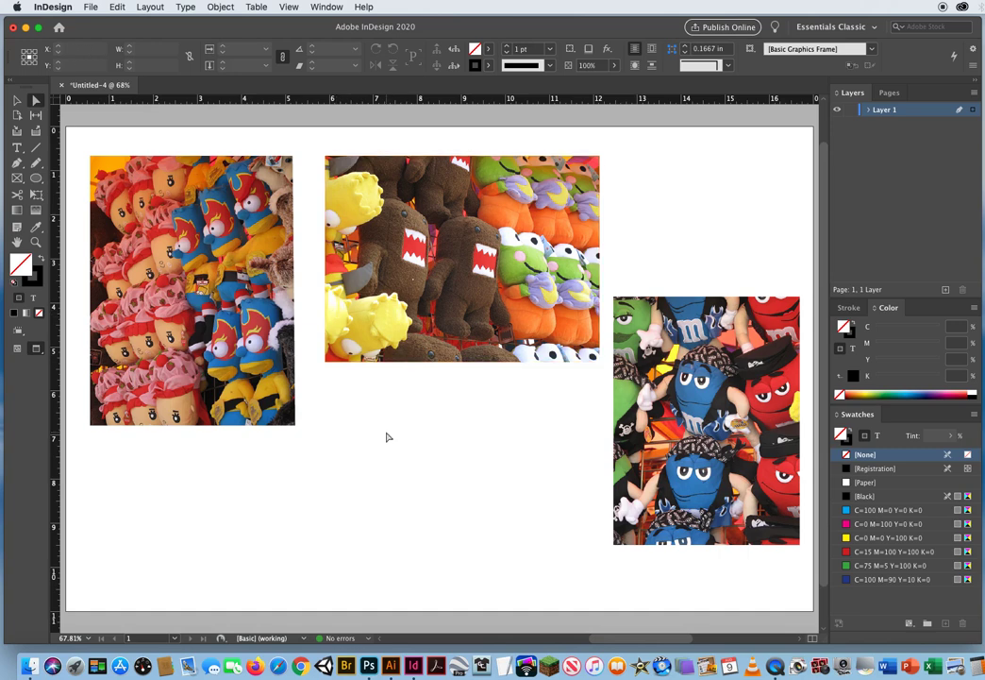
click(15, 100)
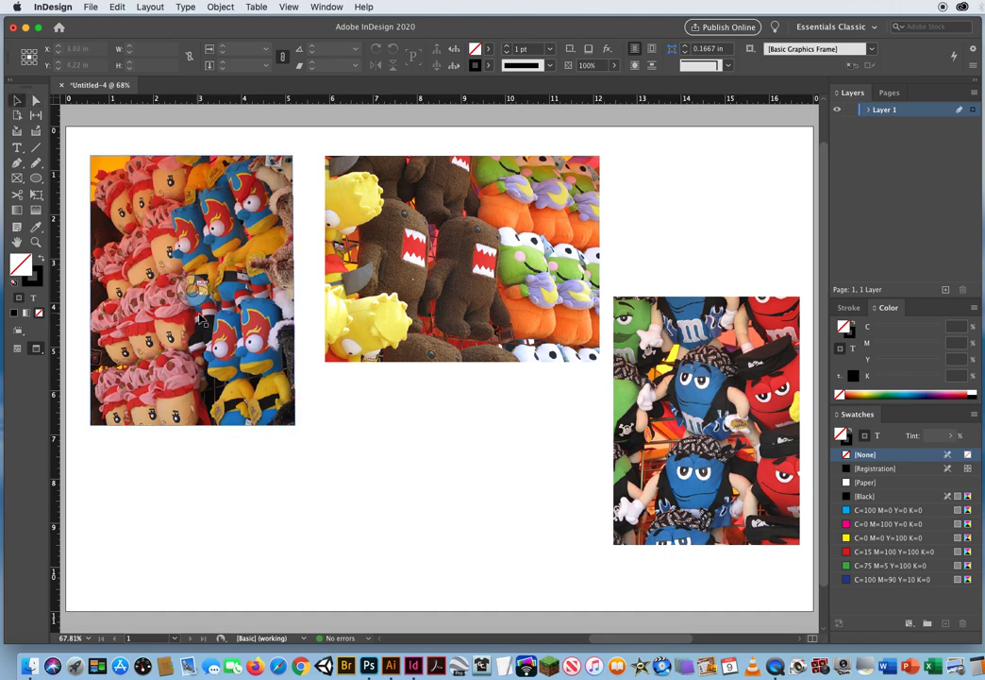
click(224, 365)
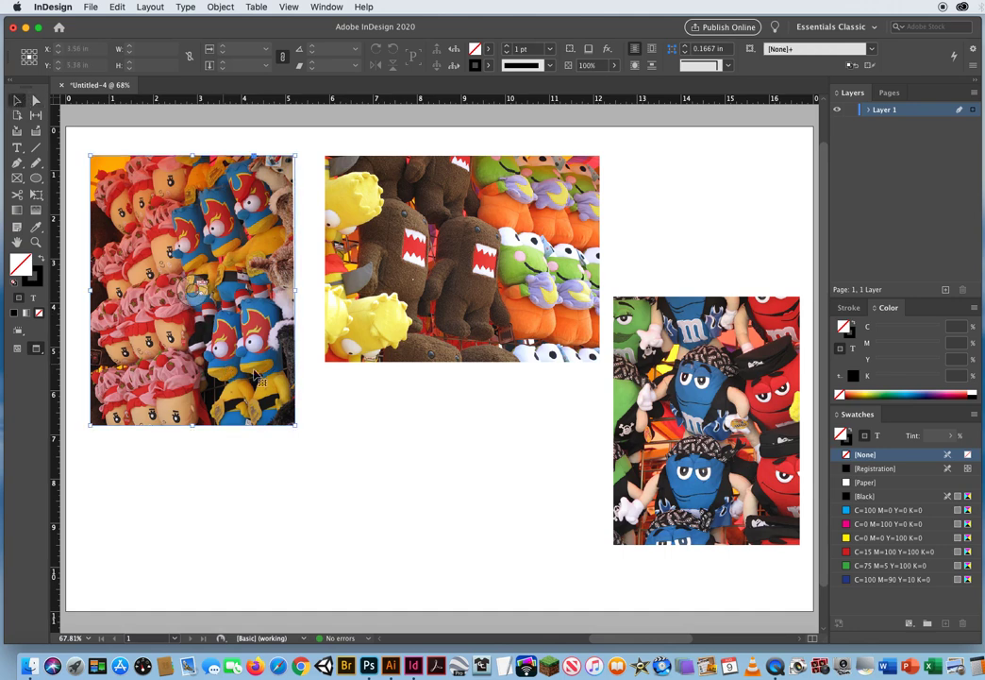
drag(294, 426, 217, 314)
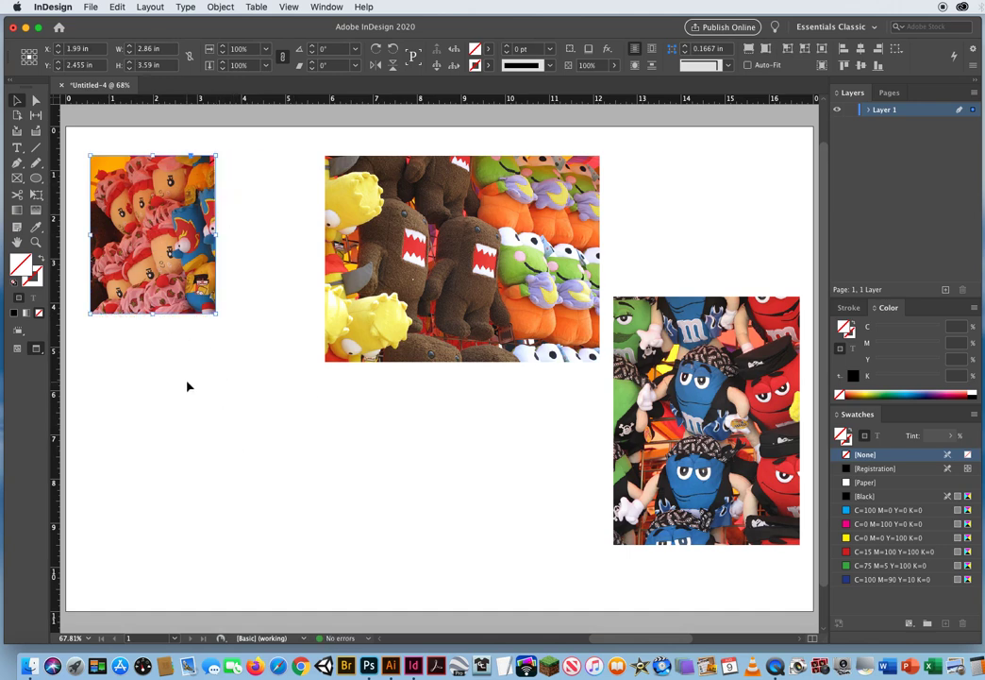
click(220, 391)
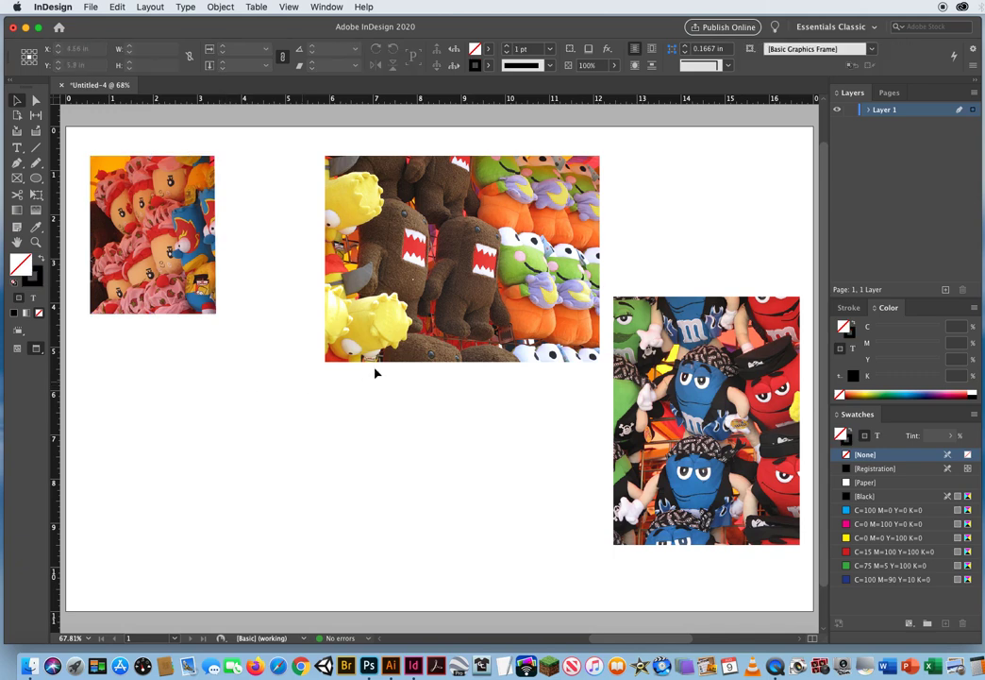
Step: Move the middle photo to about X 8.42 in, Y 3.44 in and make its frame triangular with the Pen tool, removing both upper corner points
drag(393, 327, 366, 346)
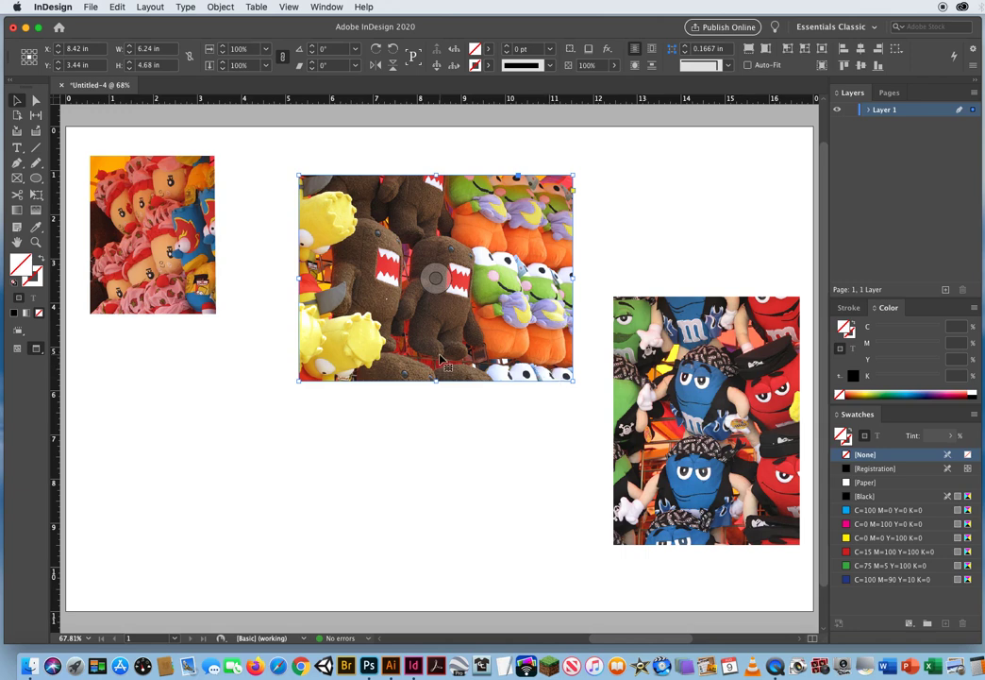
click(17, 162)
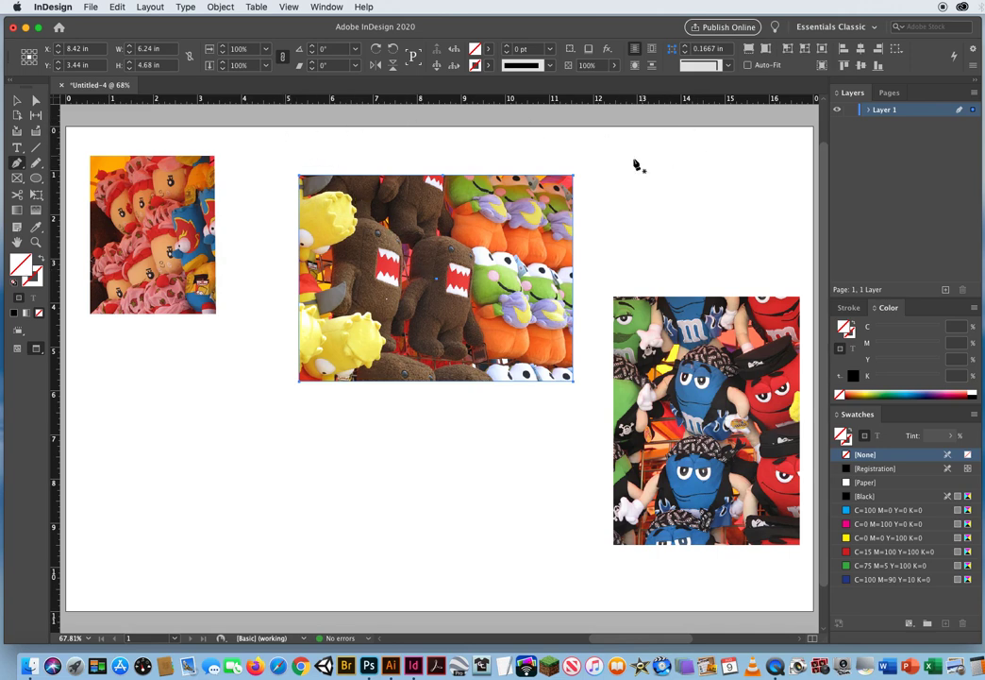
click(573, 177)
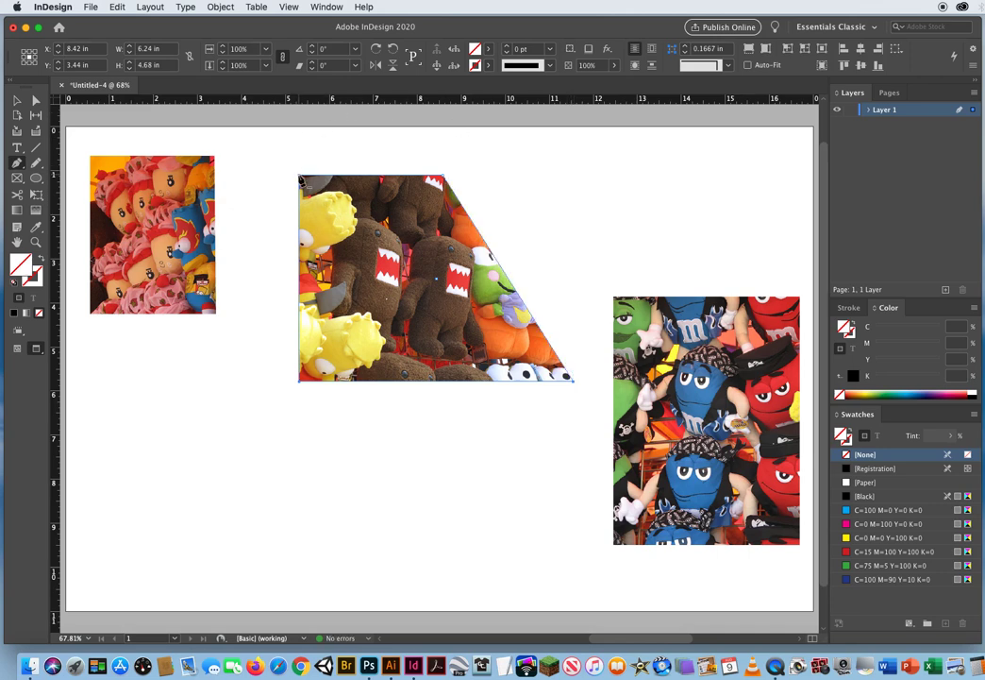
click(300, 178)
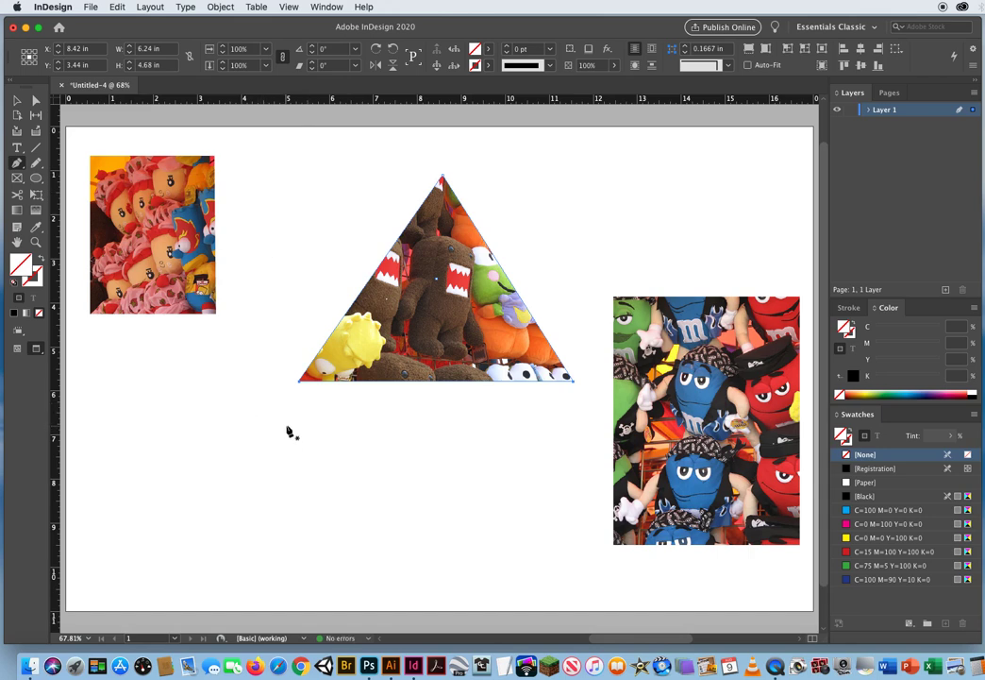
Step: Lower the apex of the middle photo's triangular frame to about X 8.42 in, Y 1.875 in with the Direct Selection tool
click(36, 100)
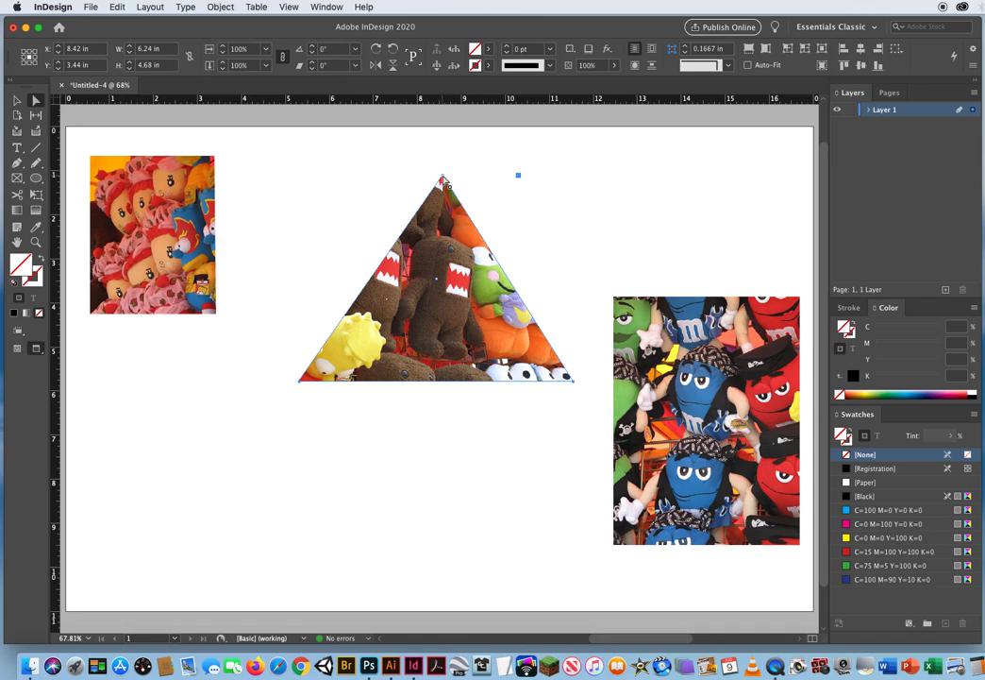
drag(445, 179, 436, 209)
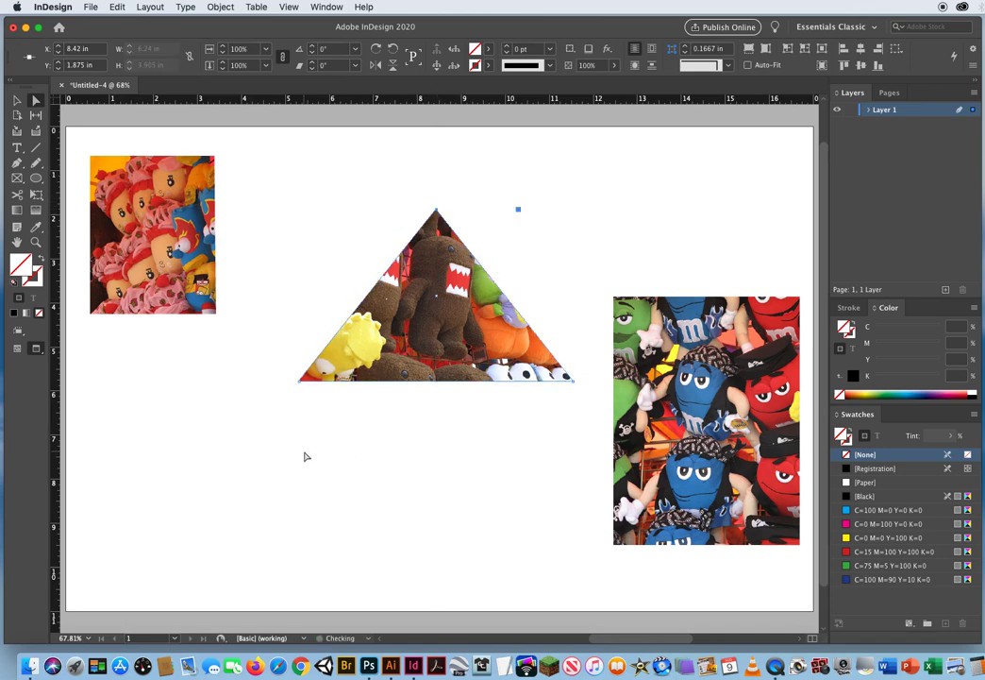
click(123, 452)
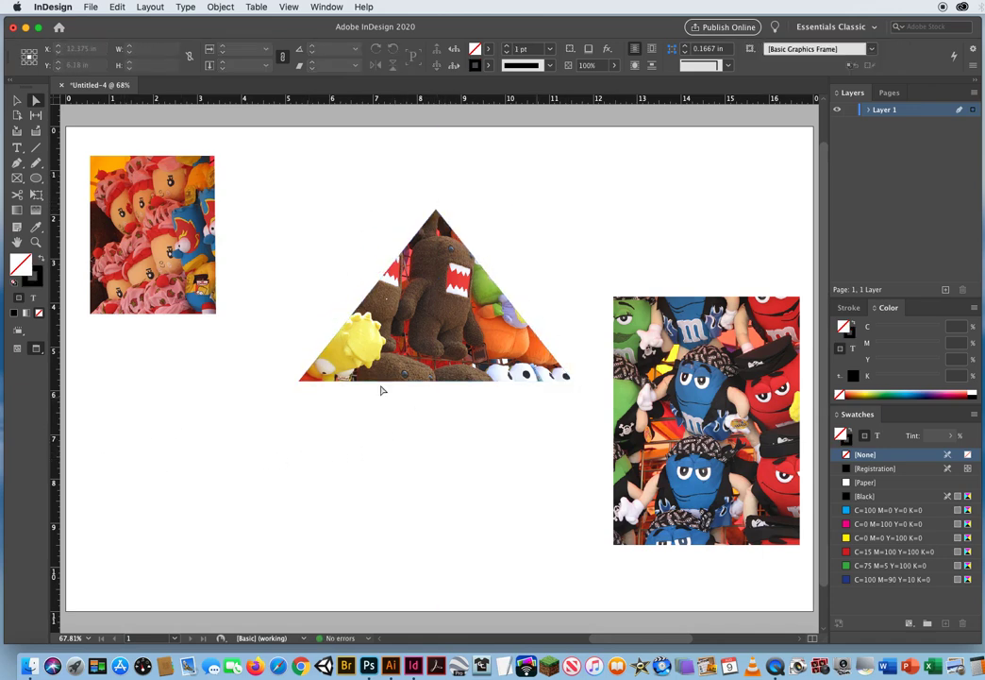
click(17, 178)
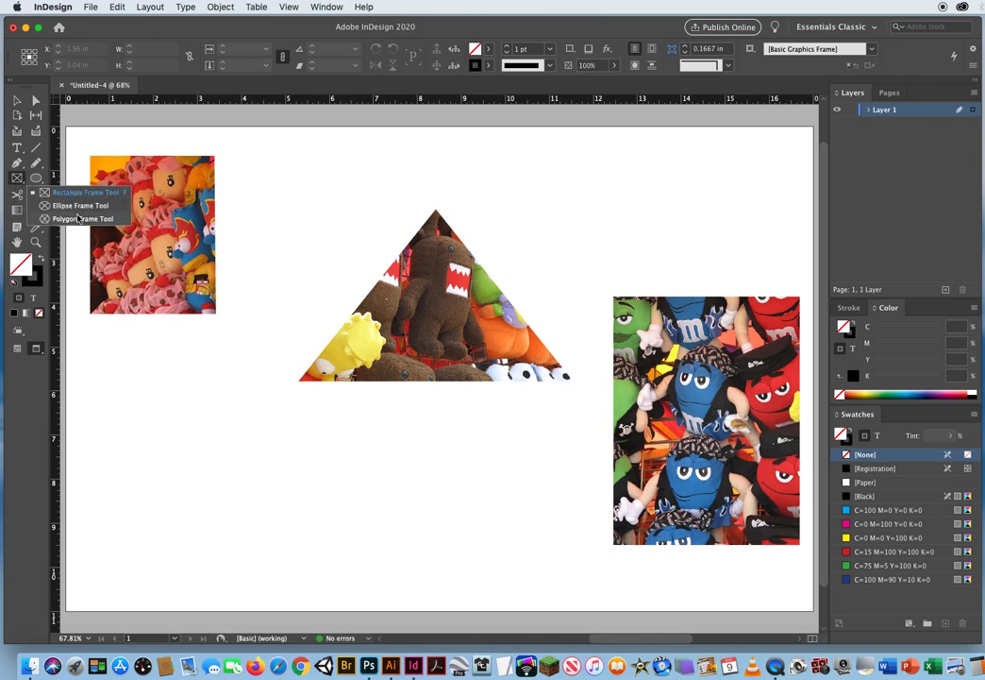
click(36, 100)
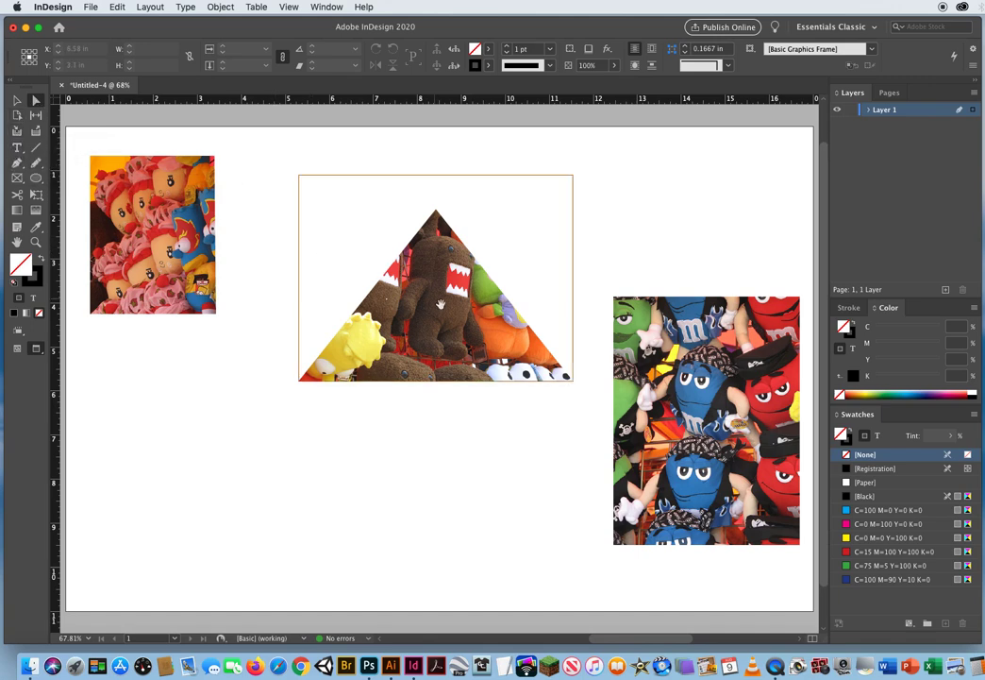
Step: Shift the middle photo's content up and to the left inside its triangular frame, to an offset of about X+ 1.12 in, Y+ 0.145 in
click(36, 100)
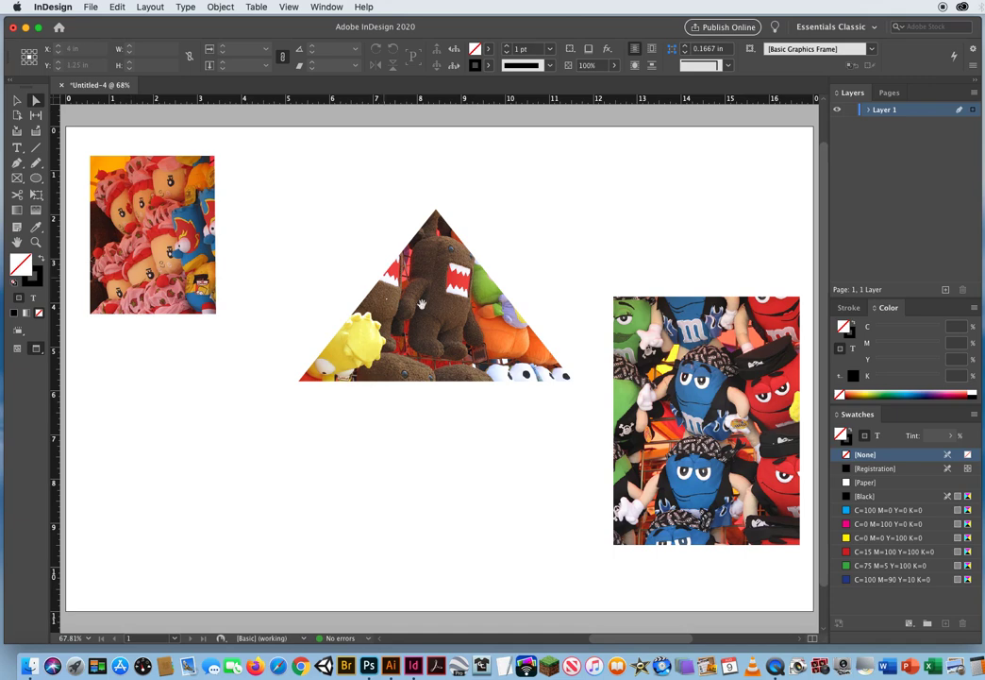
drag(415, 317, 334, 260)
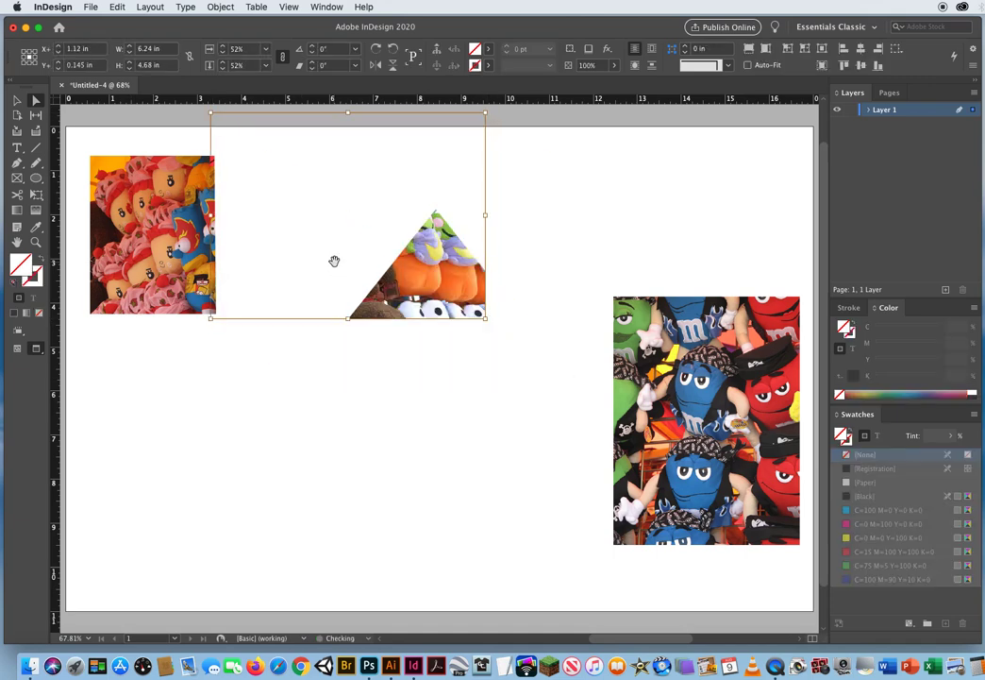
click(224, 437)
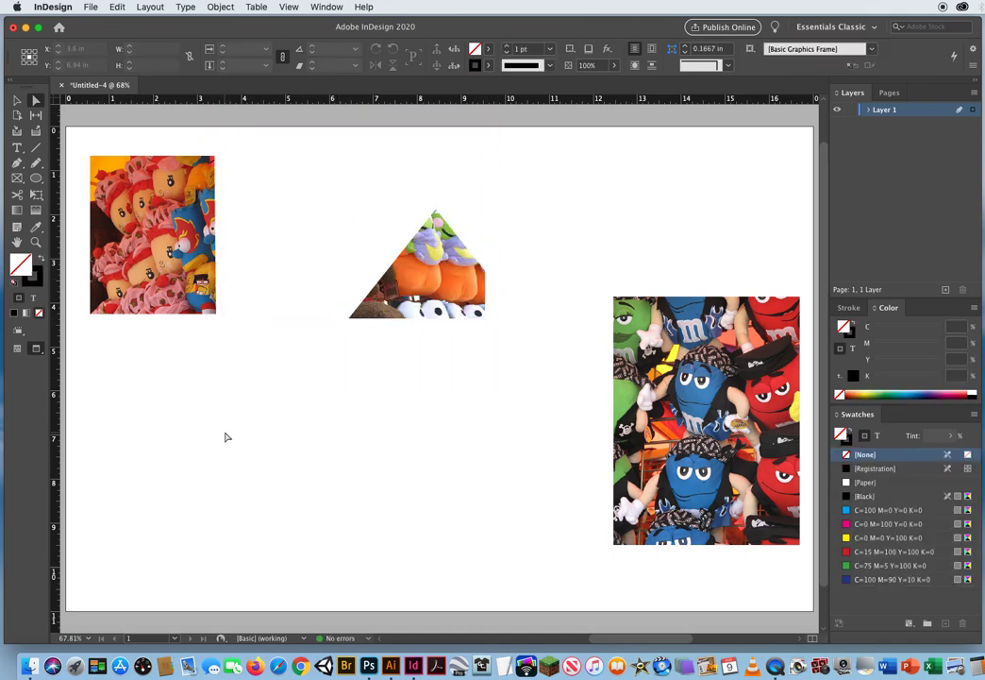
Step: Switch to the Selection tool and close the Untitled-4 document
click(17, 100)
click(62, 86)
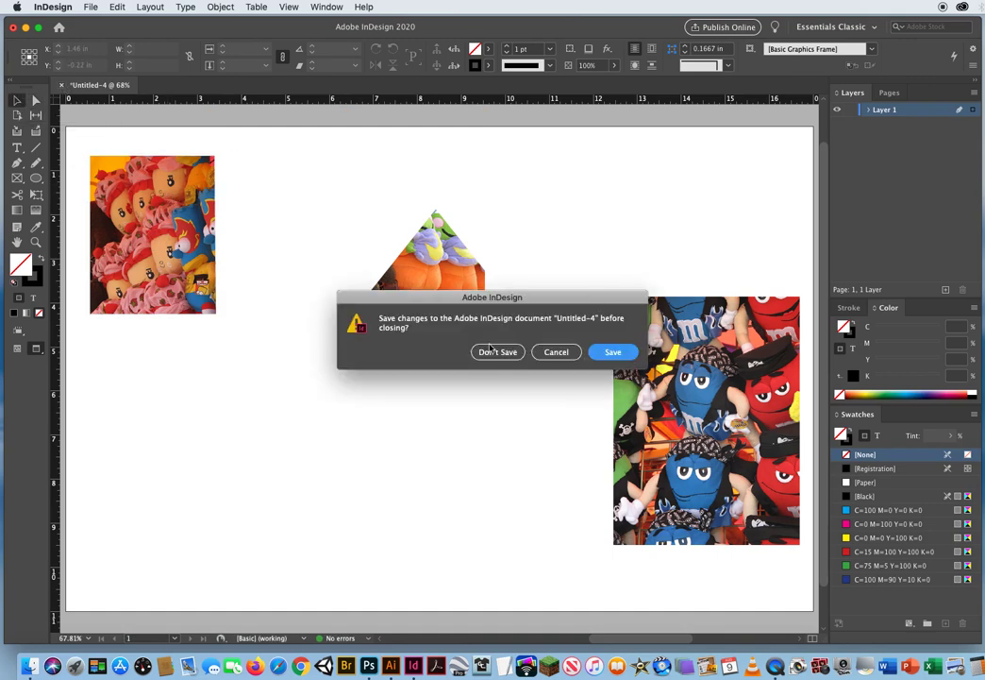